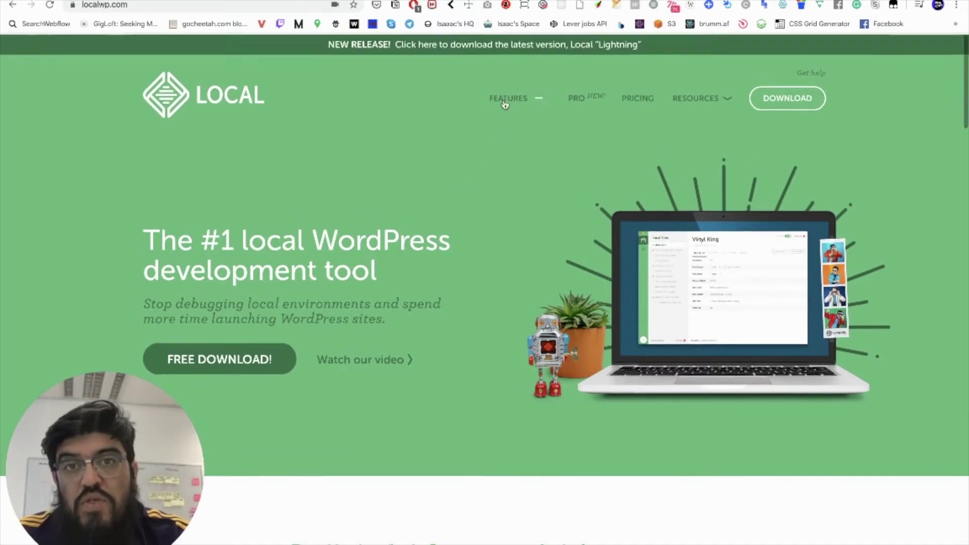
View the Local "Lightning" download form for the Mac platform and close it without submitting.
left_click(605, 49)
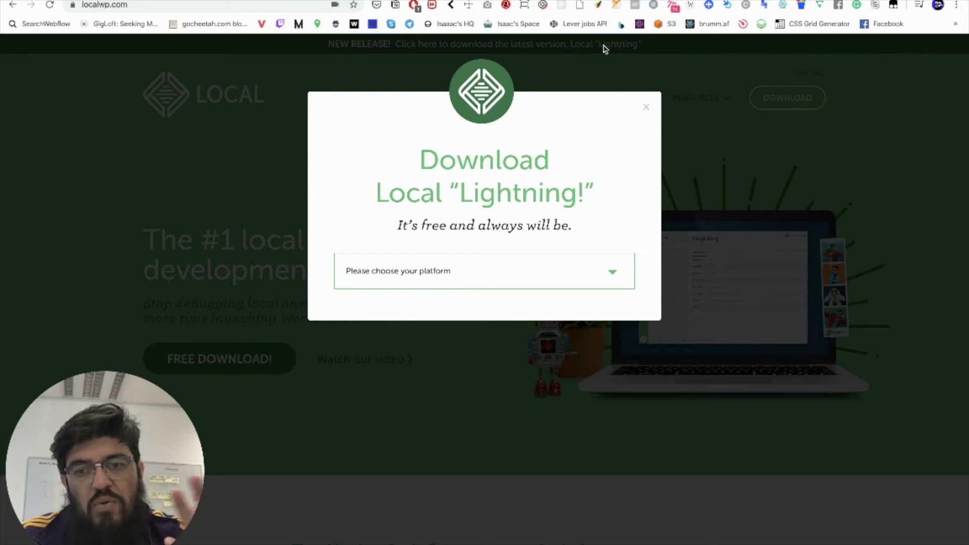
left_click(615, 276)
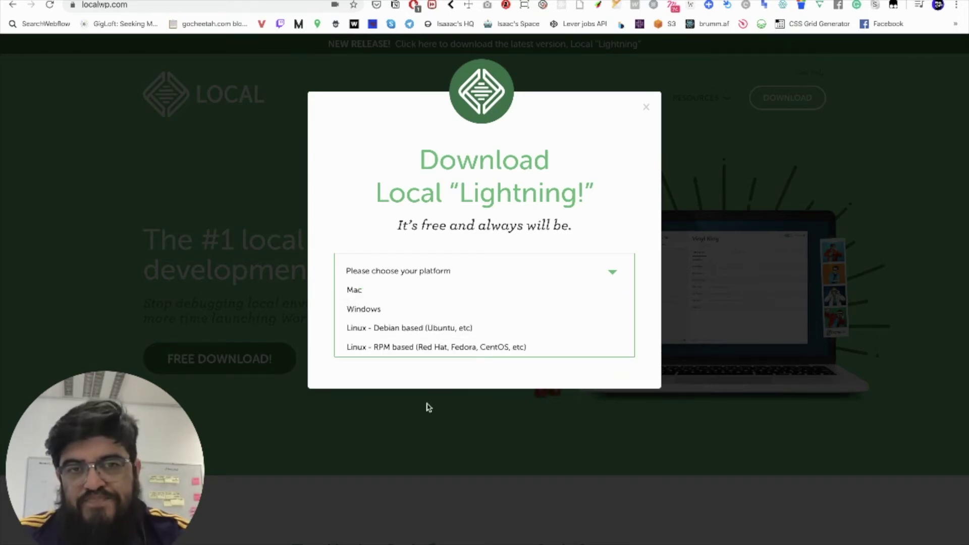
left_click(406, 295)
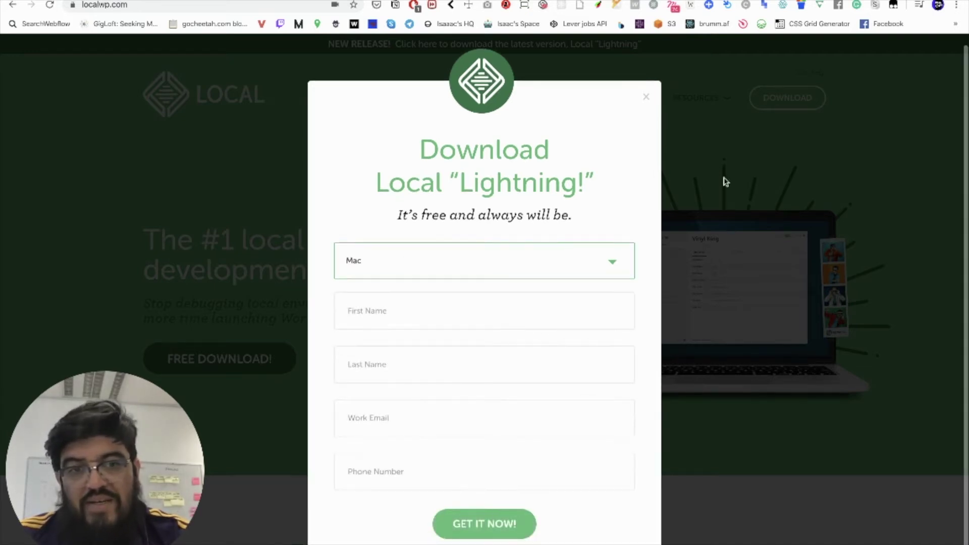
left_click(771, 299)
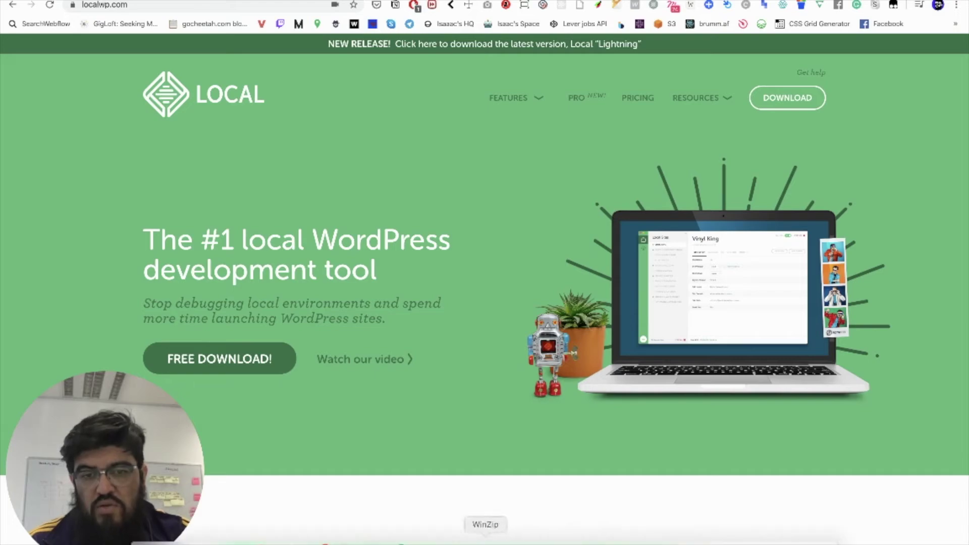
Switch to the Local app, expand its window to full screen and start adding a new site.
left_click(400, 536)
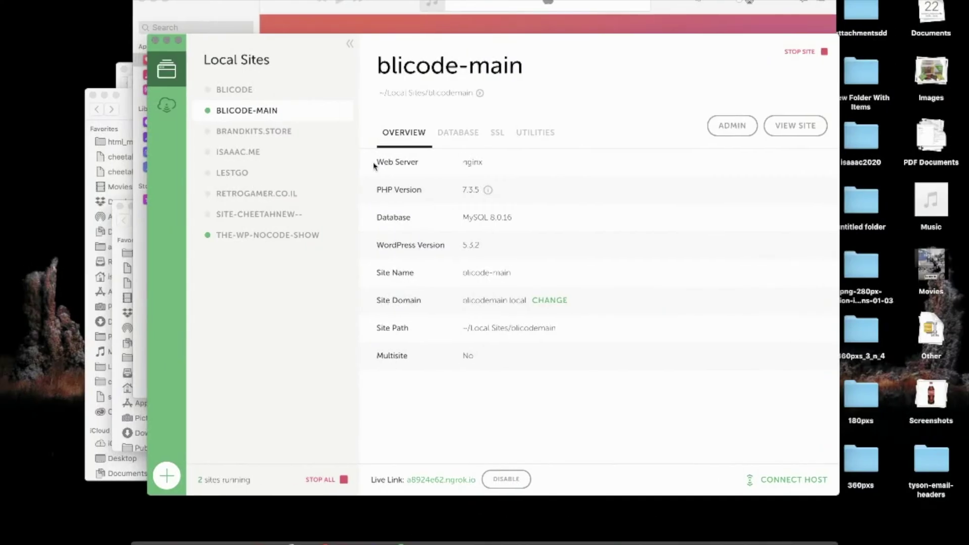
left_click(179, 40)
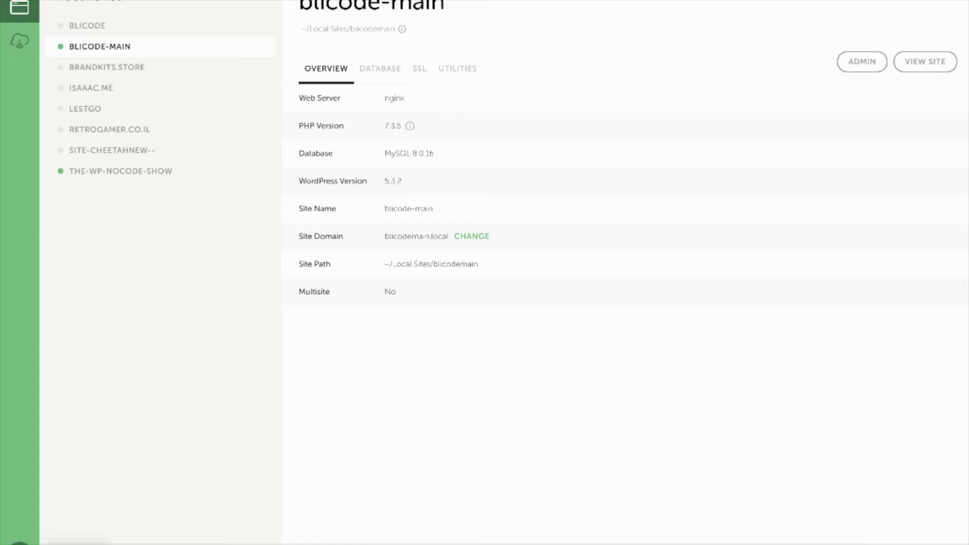
left_click(19, 541)
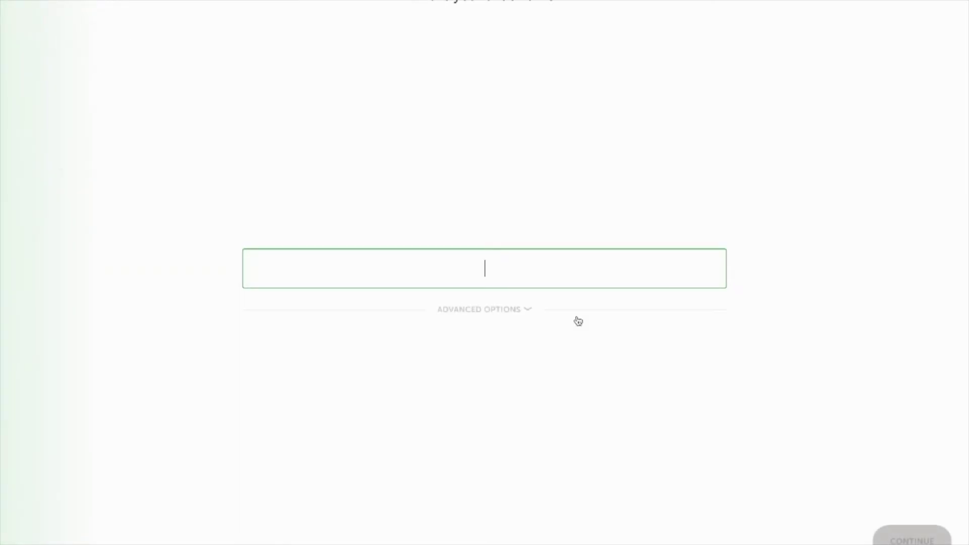
Name the new site the-wp-nocode-show and submit the name.
type("the")
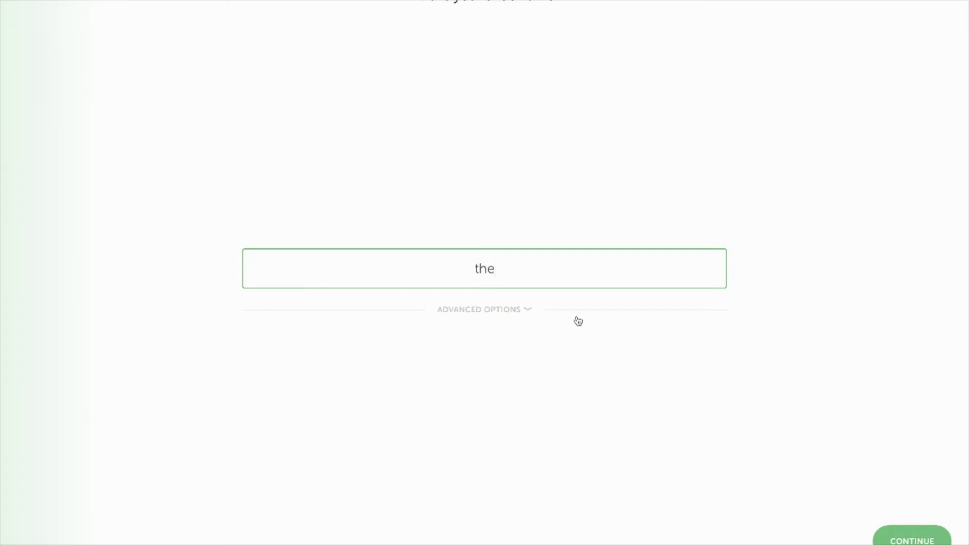
type("-wo")
key("BackSpace")
type("p-nocode")
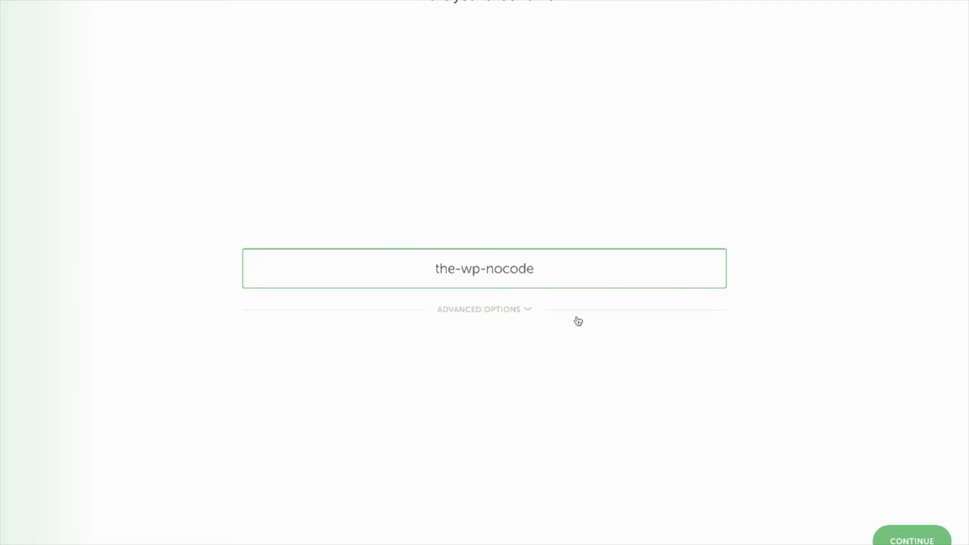
type("-show")
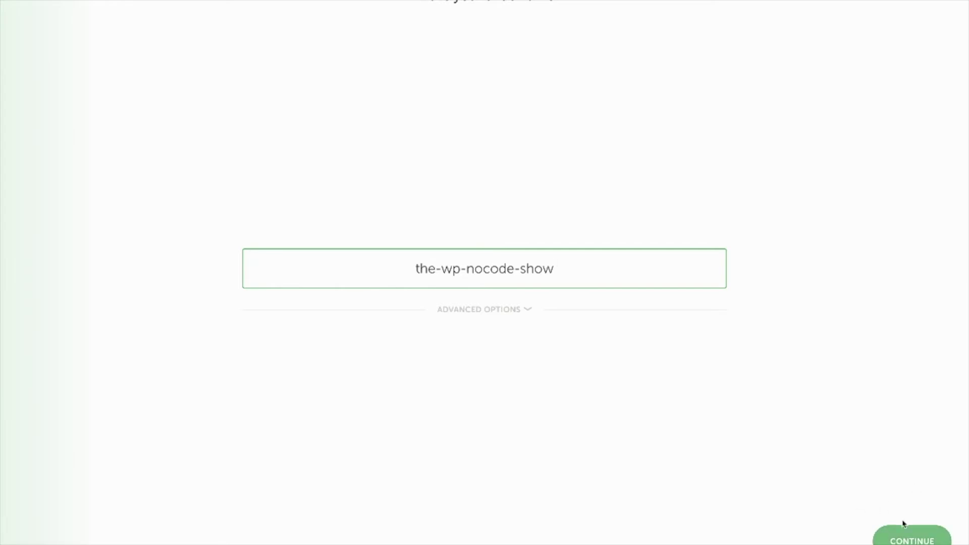
left_click(903, 536)
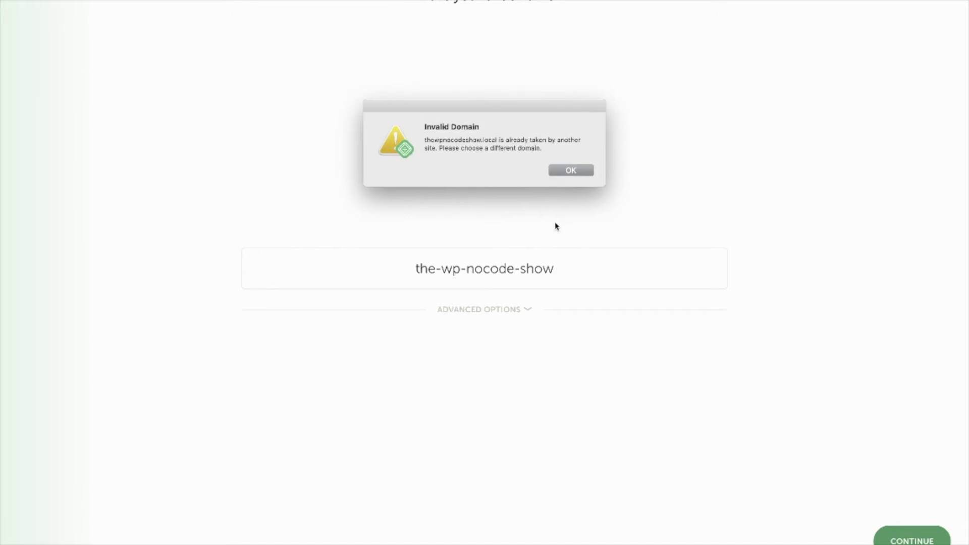
Dismiss the domain warning, change the site name to the-wp-nocode-sh0w and continue to the environment choice.
left_click(567, 170)
left_click(555, 269)
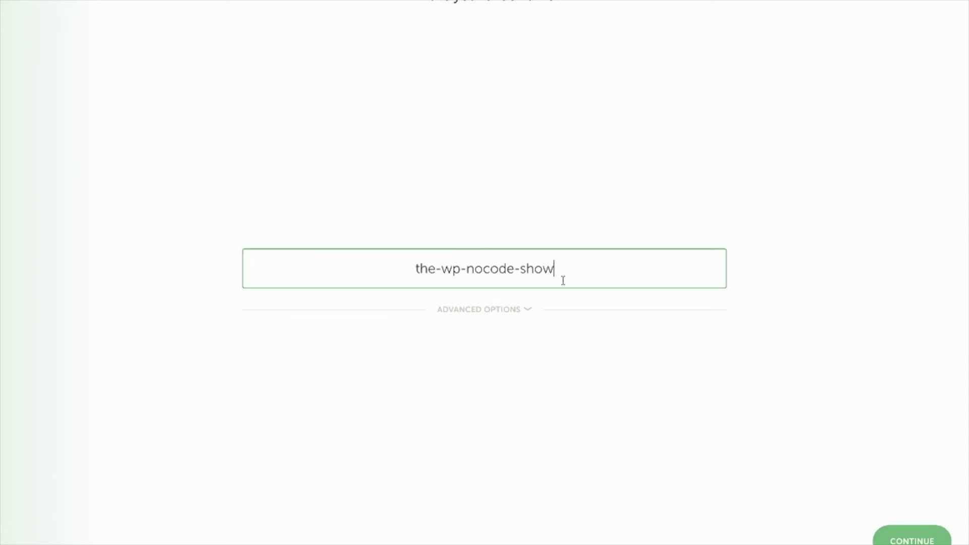
key("BackSpace")
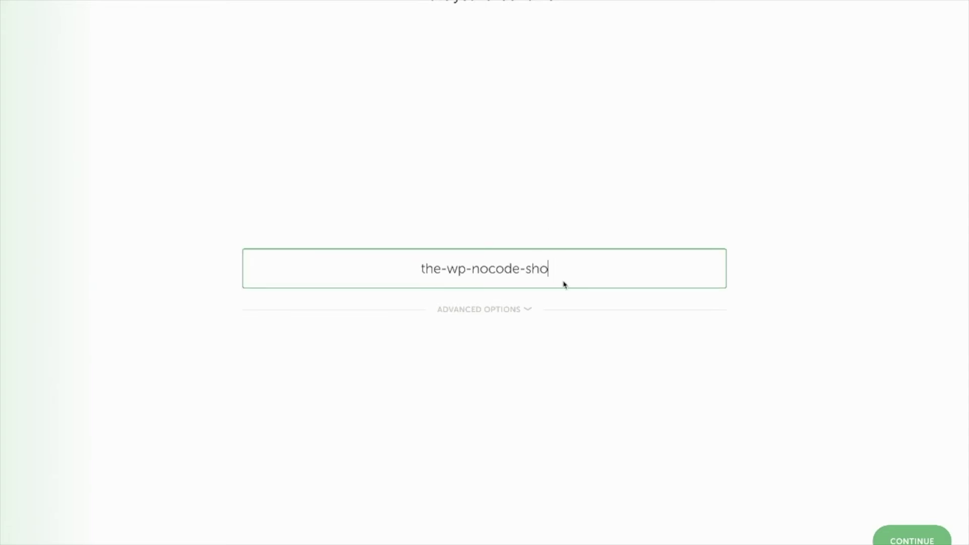
key("BackSpace")
type("0w")
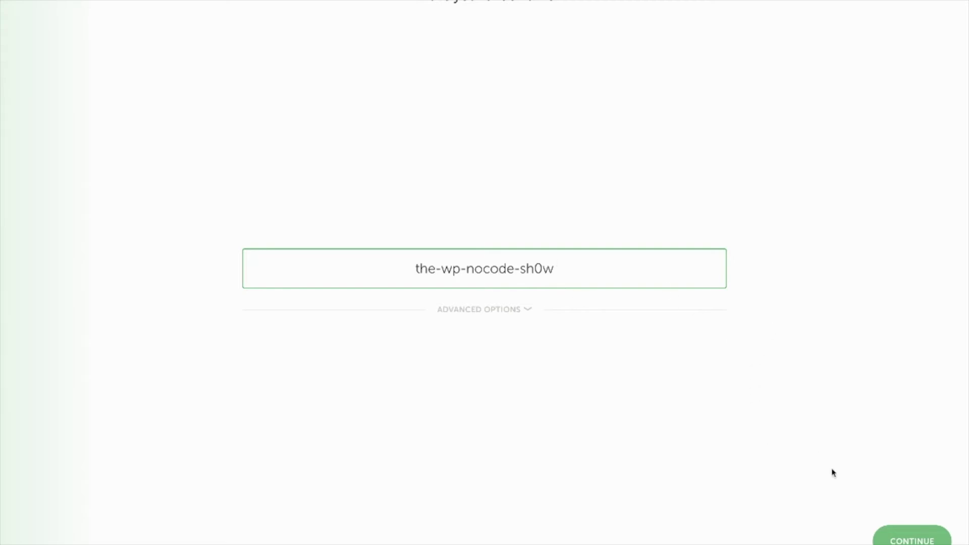
left_click(898, 531)
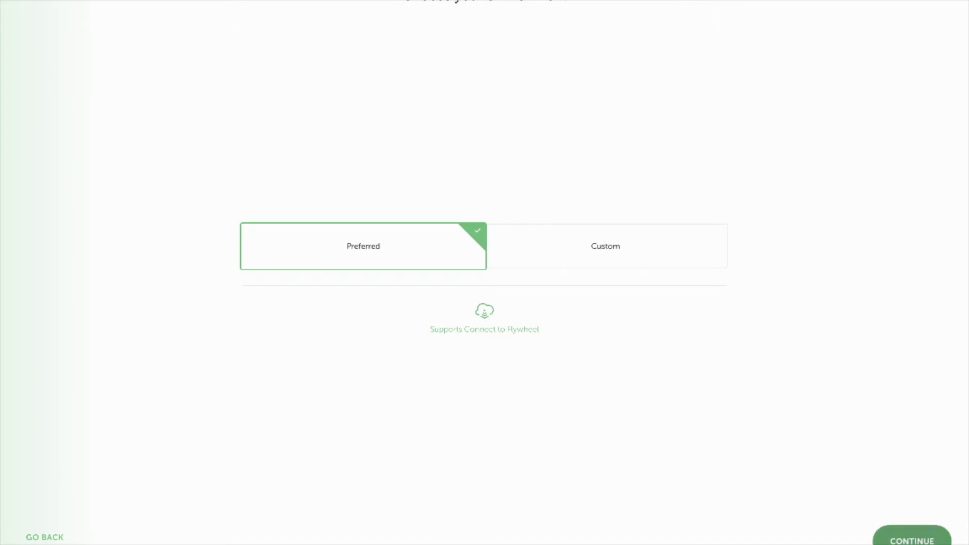
Choose the Preferred environment for the new site and continue to the WordPress setup.
left_click(587, 247)
left_click(436, 212)
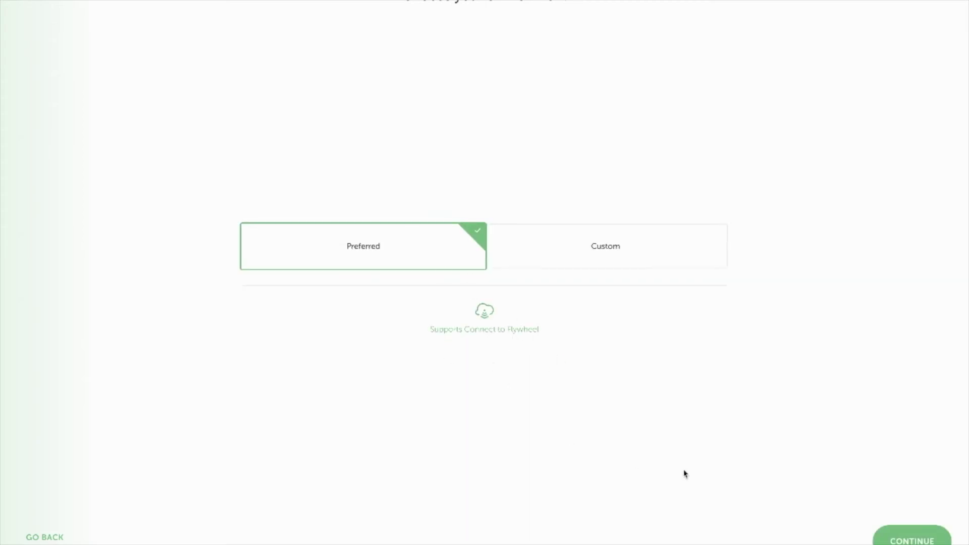
left_click(922, 540)
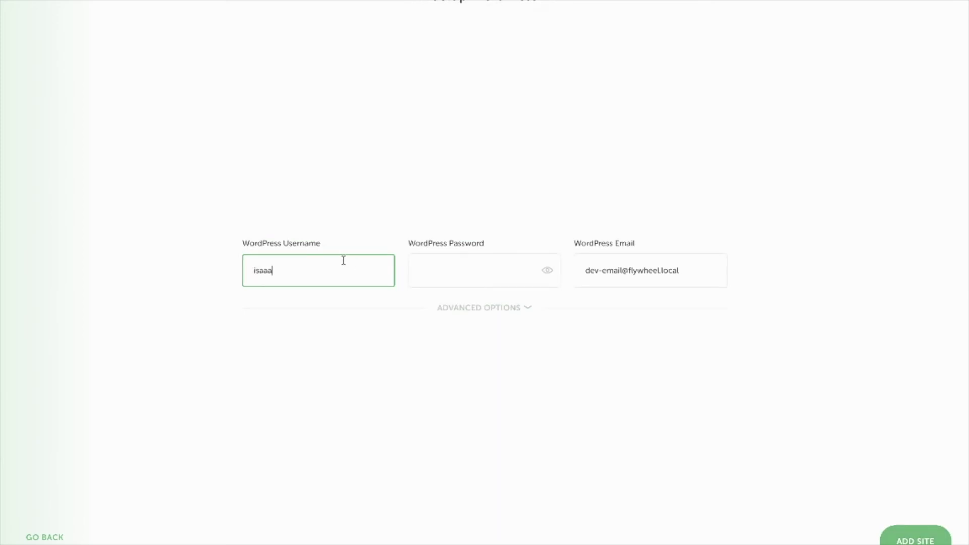
Fill in the WordPress username, paste the WordPress password and replace the default WordPress email.
type("isaaacme")
key("Tab")
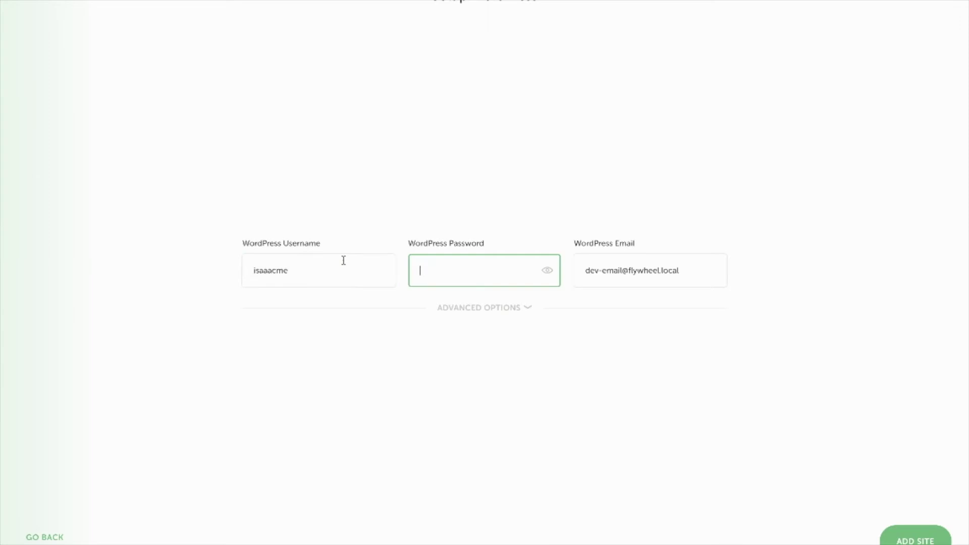
key("shift+Tab")
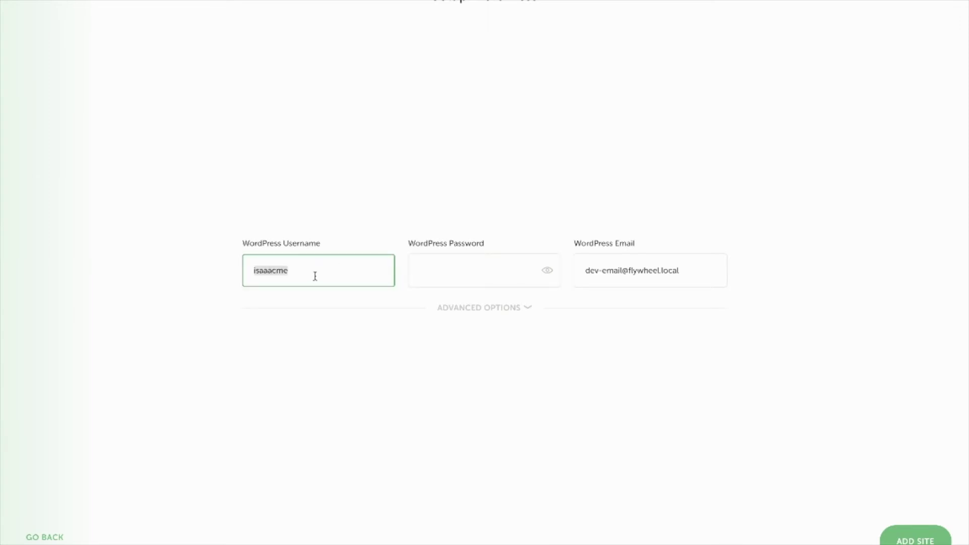
left_click(467, 281)
key("super+v")
double_click(622, 277)
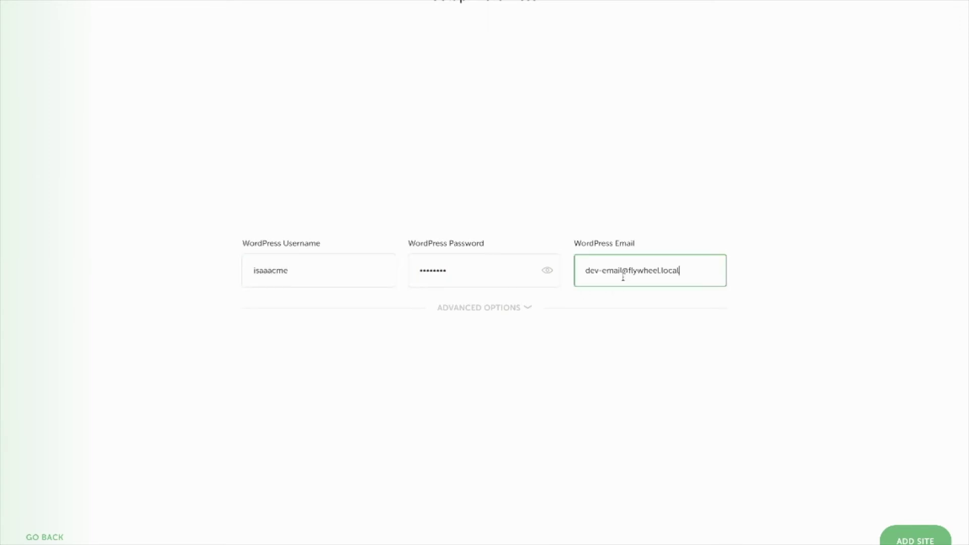
key("super+a")
type("hol")
Add the site and authorize Local's system changes with the computer account password.
left_click(917, 538)
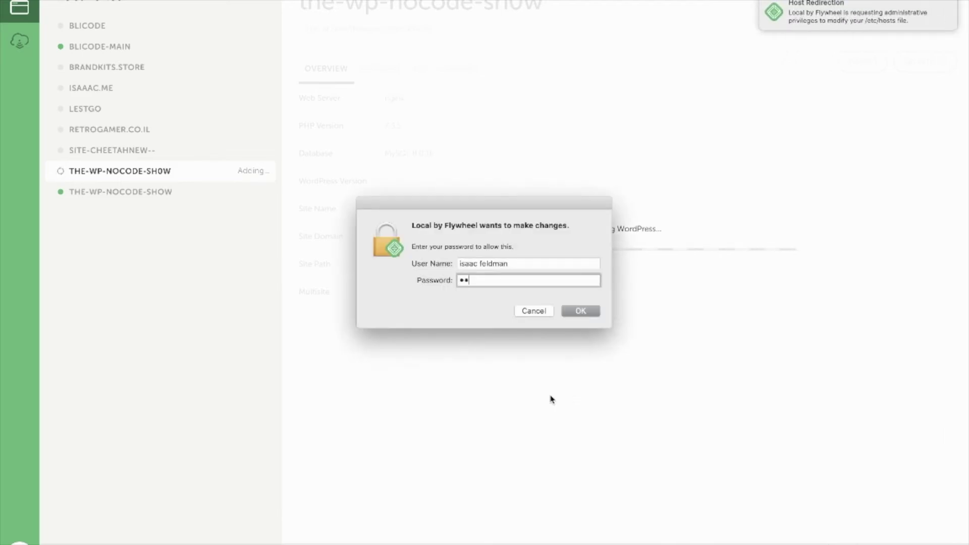
type("••")
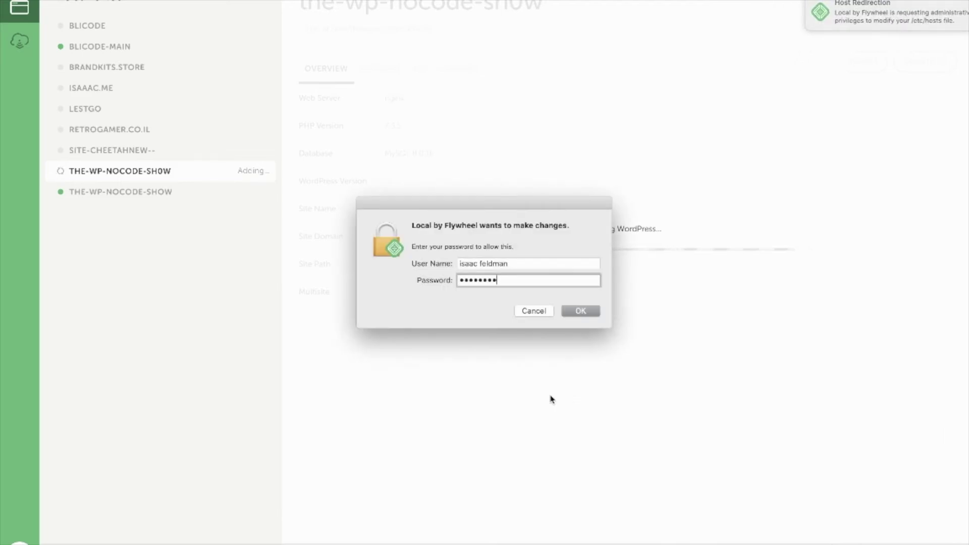
key("Return")
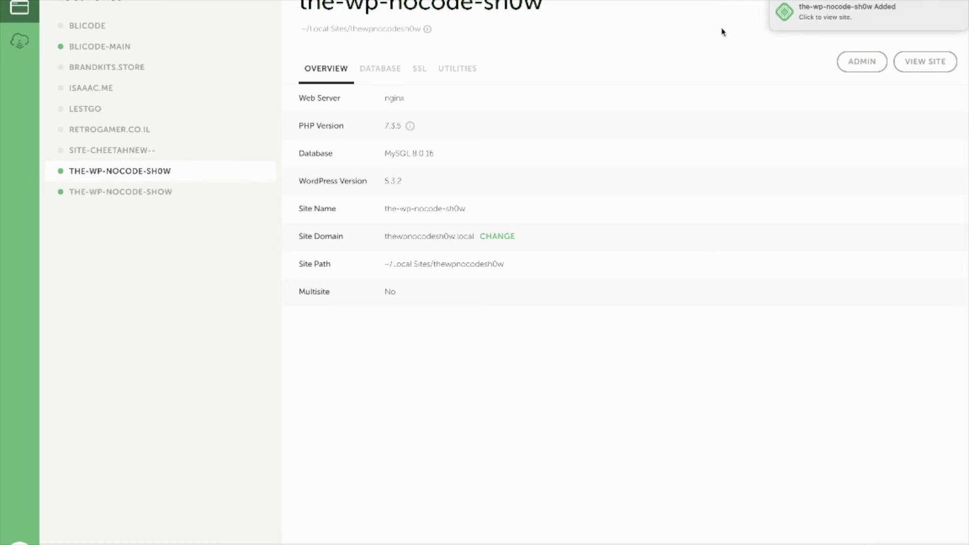
Open the new site's WordPress admin, log in with the username and password, and dismiss the offer to save the password.
left_click(869, 69)
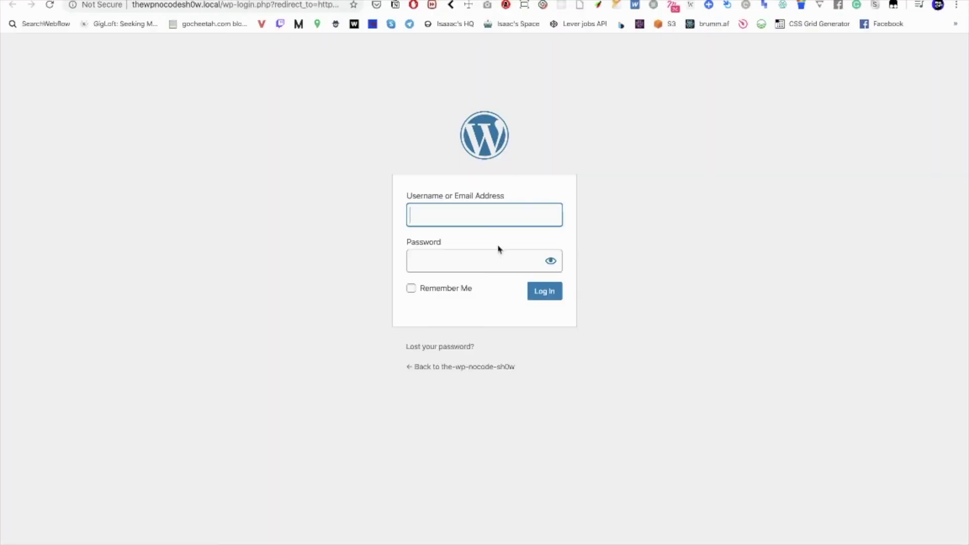
type("isaaacme")
left_click(461, 266)
key("ctrl+v")
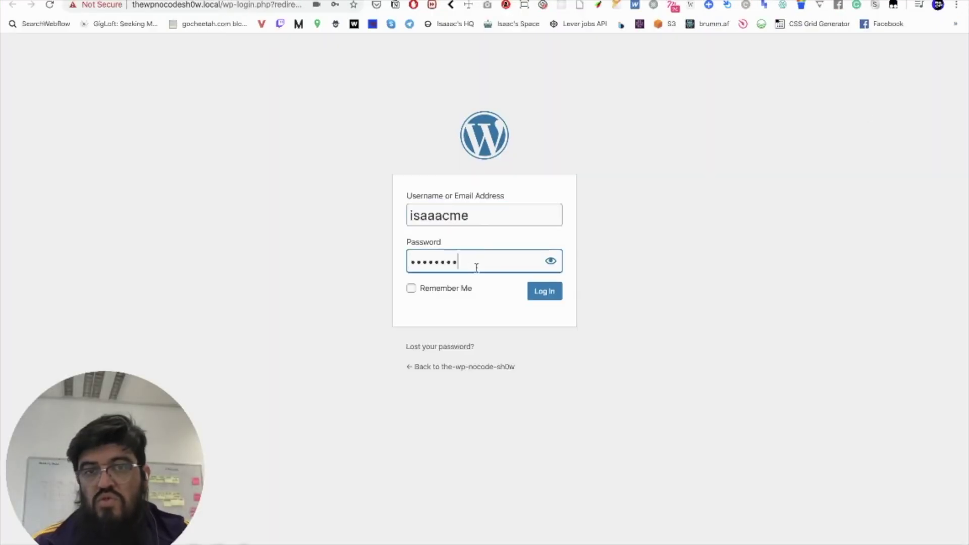
left_click(544, 291)
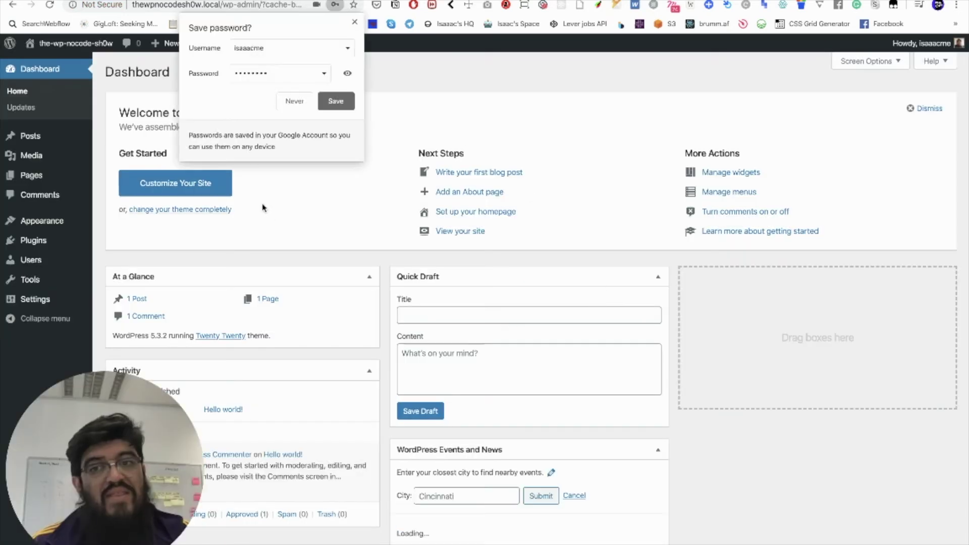
left_click(355, 24)
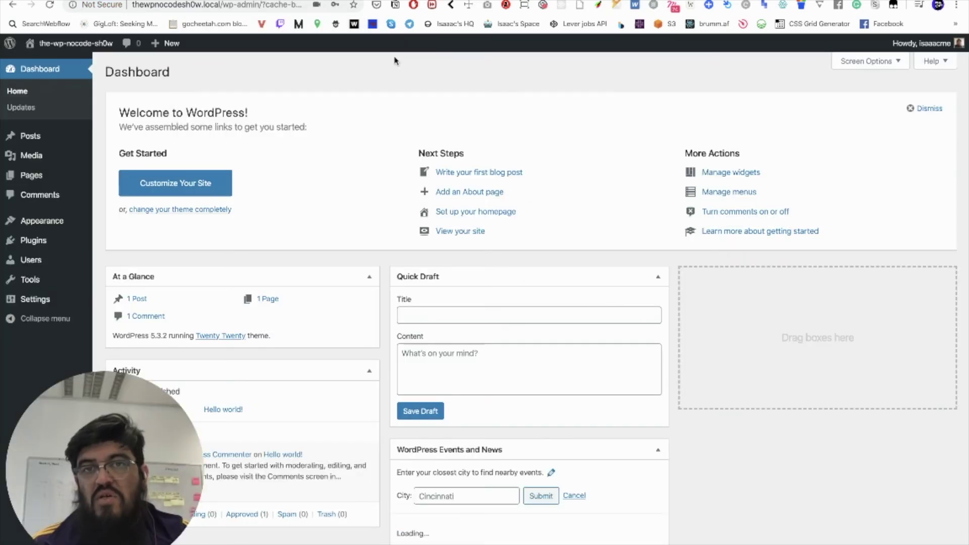
View the installed themes and visit the site's front end to look through its home page.
left_click(55, 224)
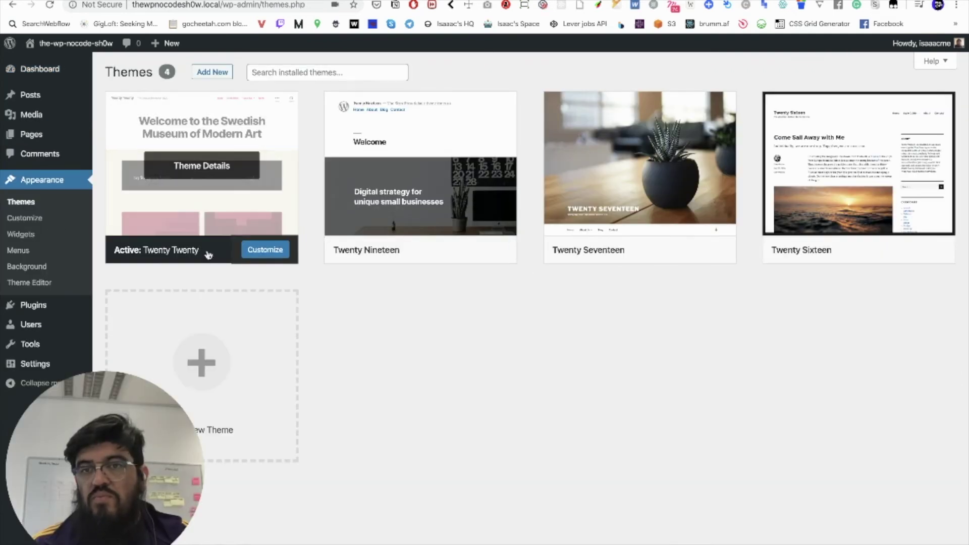
mouse_move(60, 43)
left_click(40, 63)
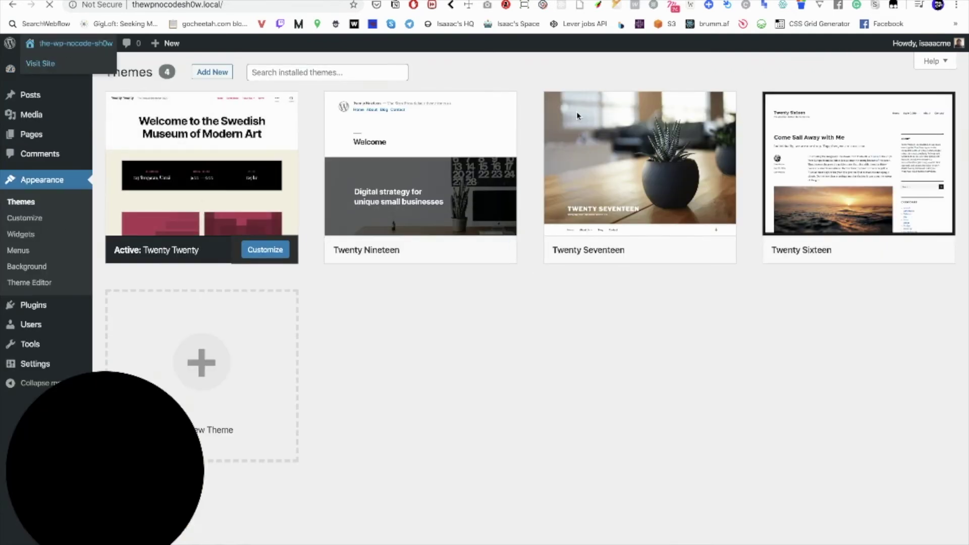
scroll(655, 188, "down", 8)
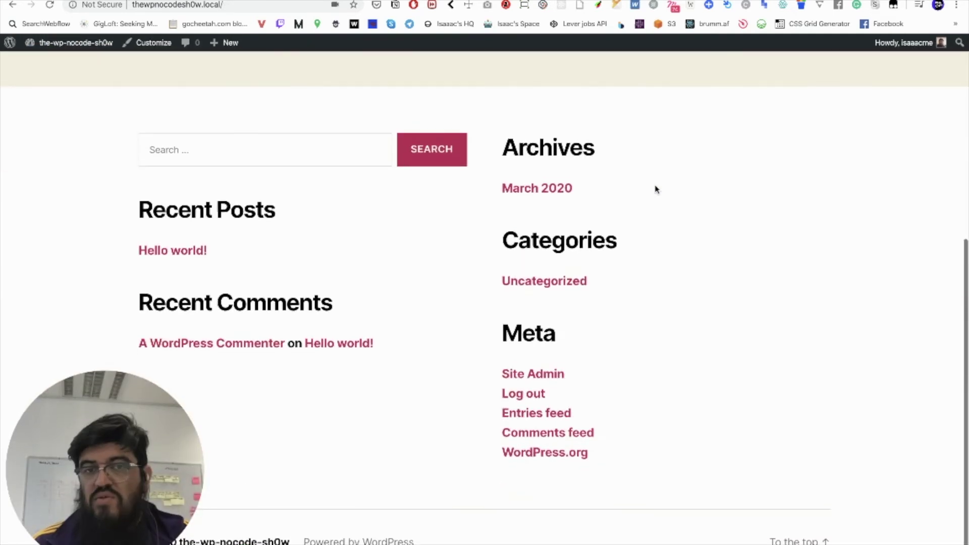
scroll(656, 188, "up", 8)
scroll(655, 190, "down", 6)
scroll(656, 190, "up", 7)
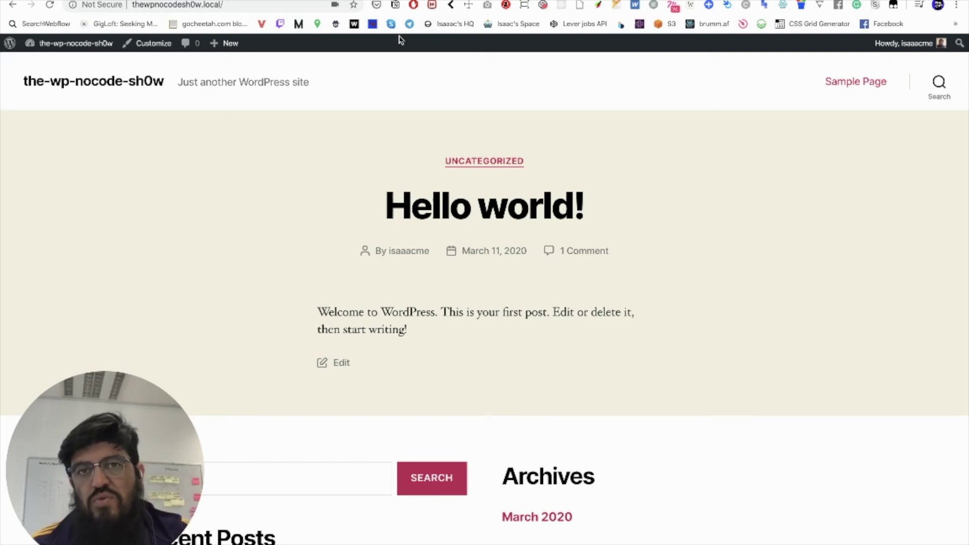
Return to the site's WordPress dashboard and look over its contents.
mouse_move(104, 43)
left_click(55, 64)
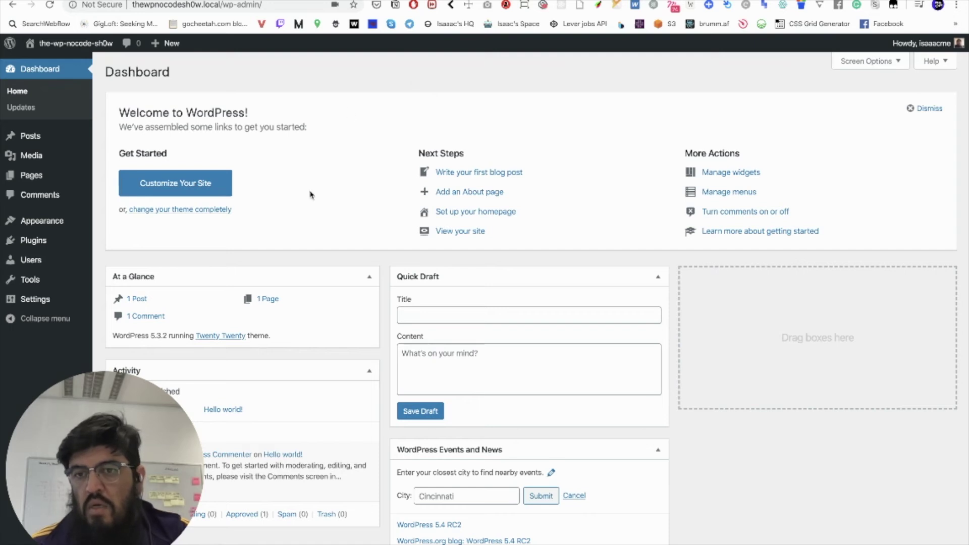
scroll(308, 310, "down", 2)
scroll(308, 310, "up", 2)
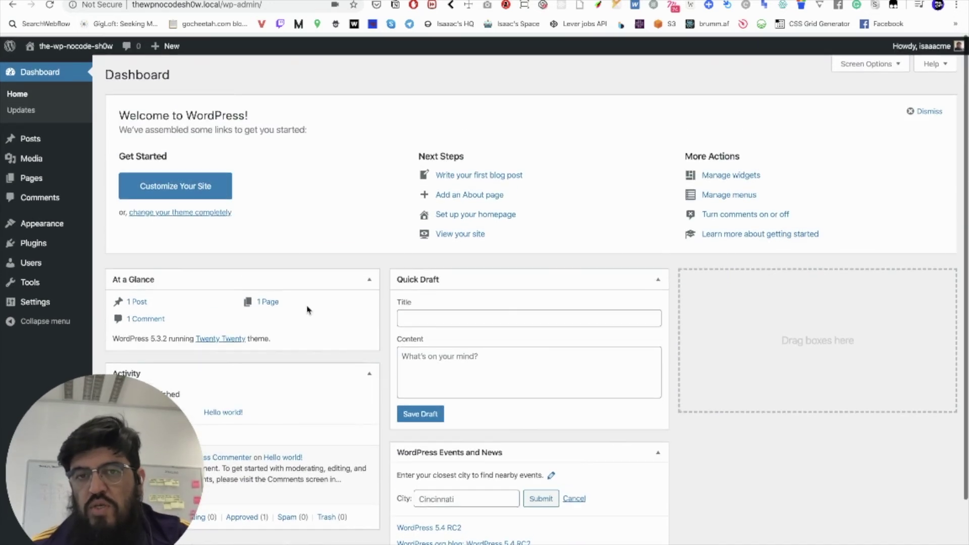
scroll(307, 309, "down", 2)
scroll(306, 310, "up", 2)
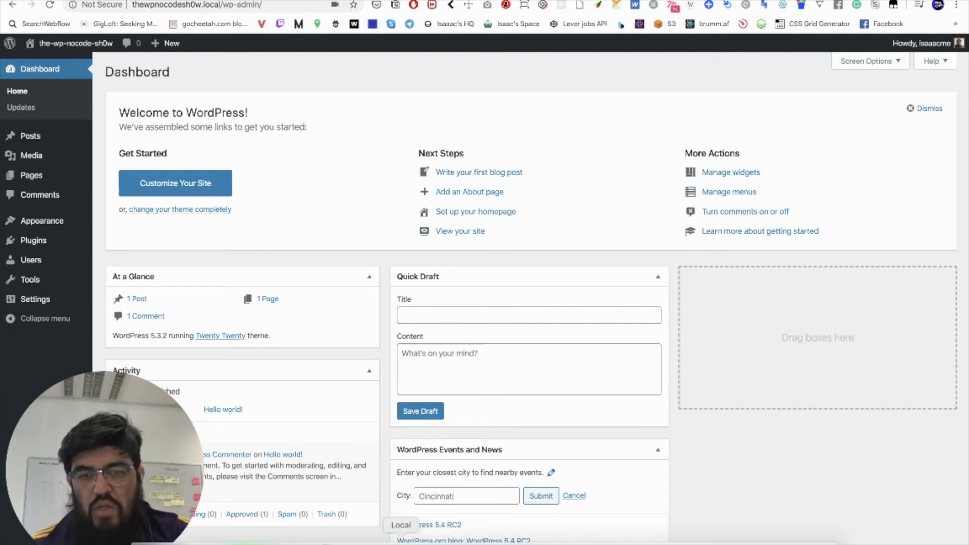
Switch to the Local app and open the new site's public live link.
left_click(398, 538)
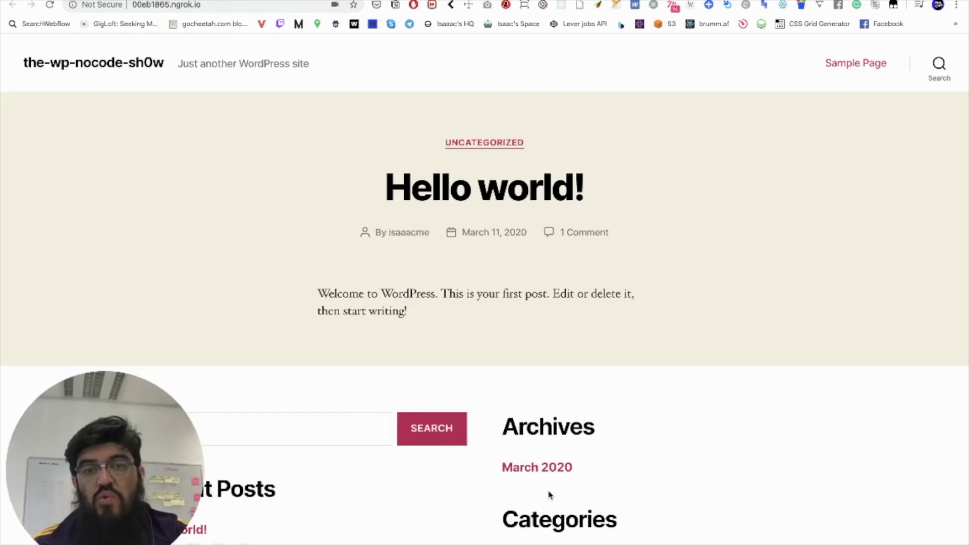
Return to the site's WordPress dashboard, view its list of pages, and open the Sample Page in the editor.
left_click(460, 0)
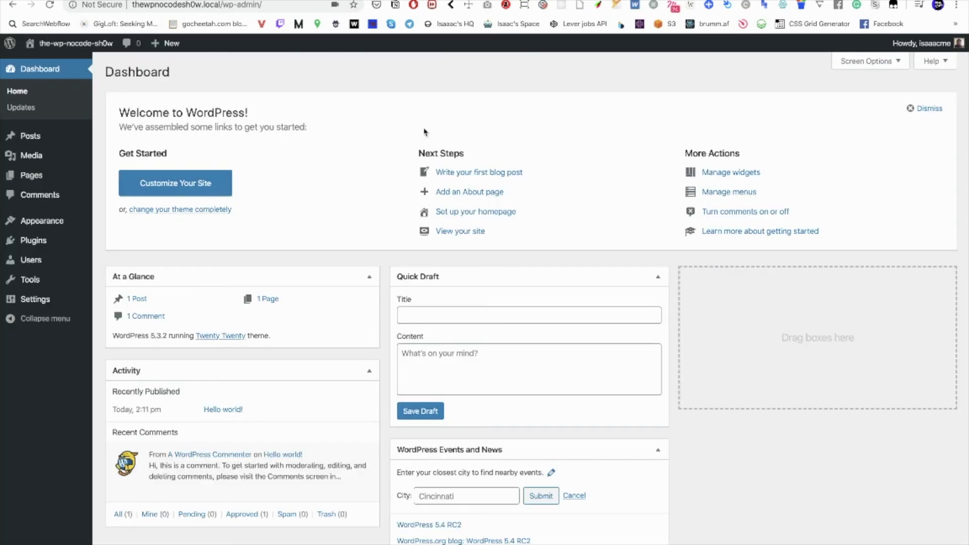
left_click(34, 176)
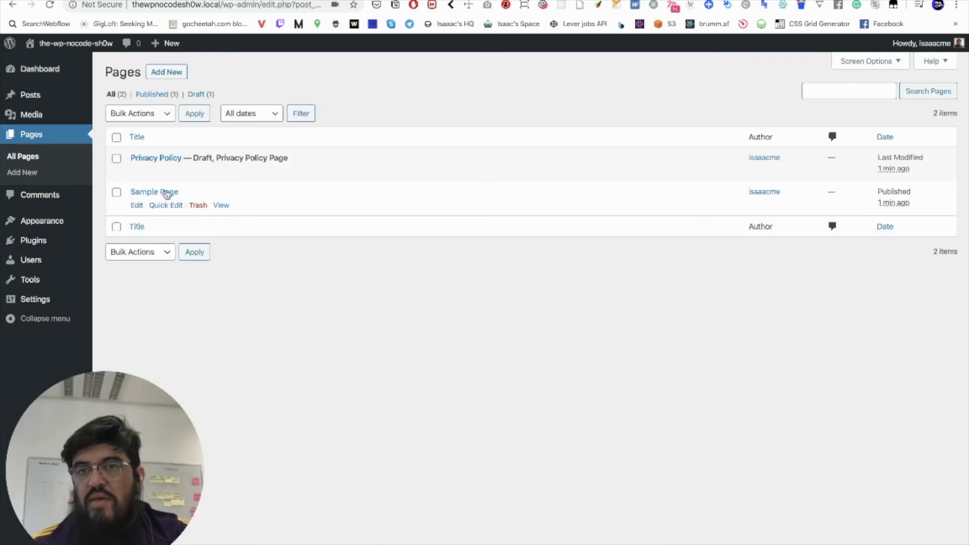
left_click(137, 206)
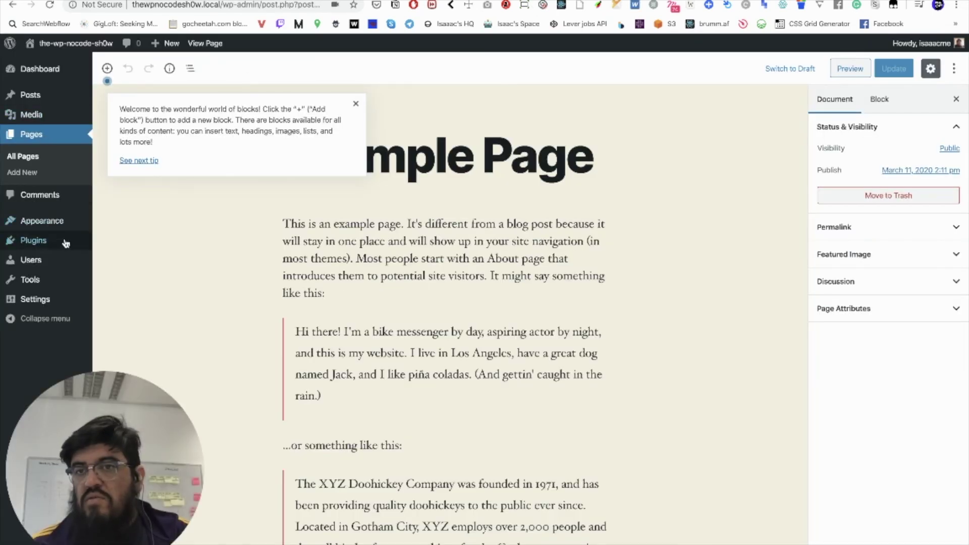
Open the Hello world! post for editing, change its title to "Hello w000000rld!", and update the post.
left_click(43, 96)
left_click(134, 171)
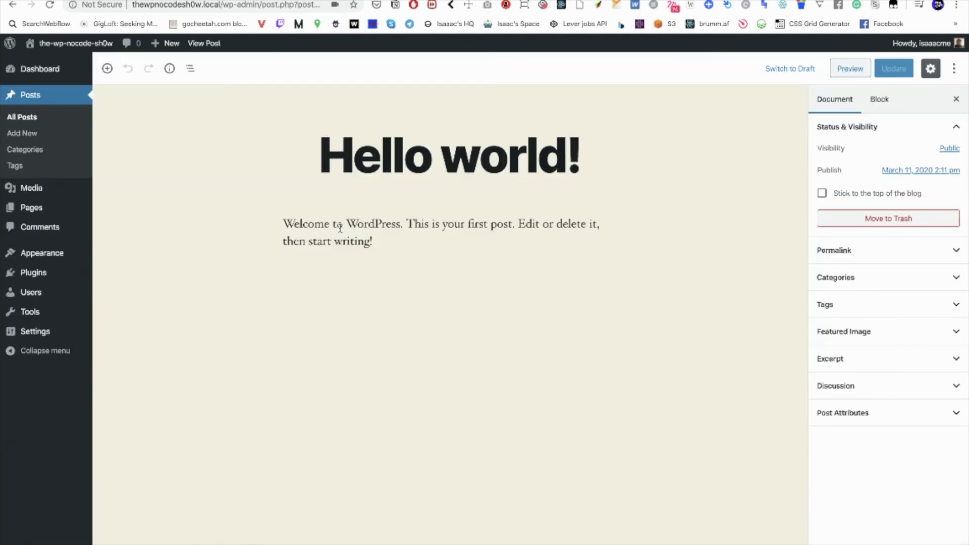
left_click(444, 157)
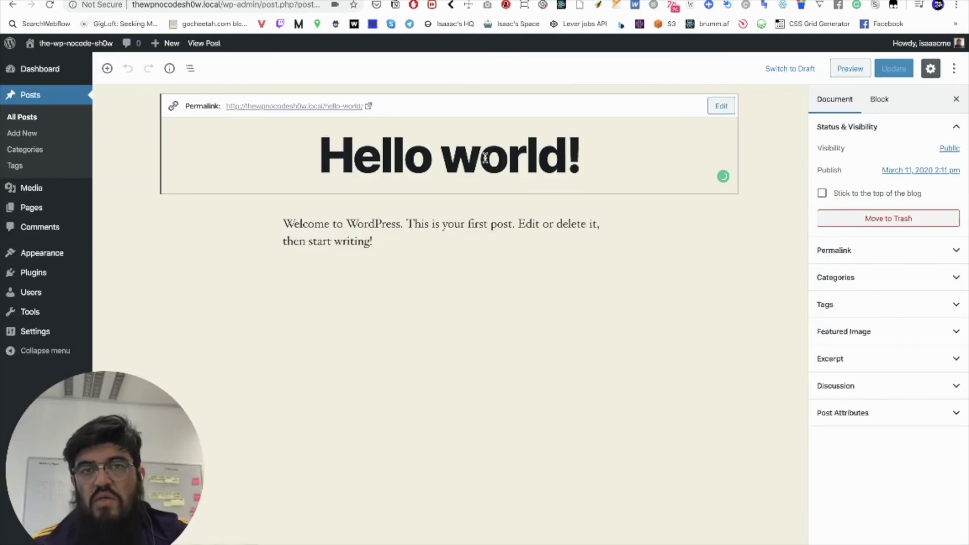
left_click_drag(485, 157, 496, 156)
type("000000")
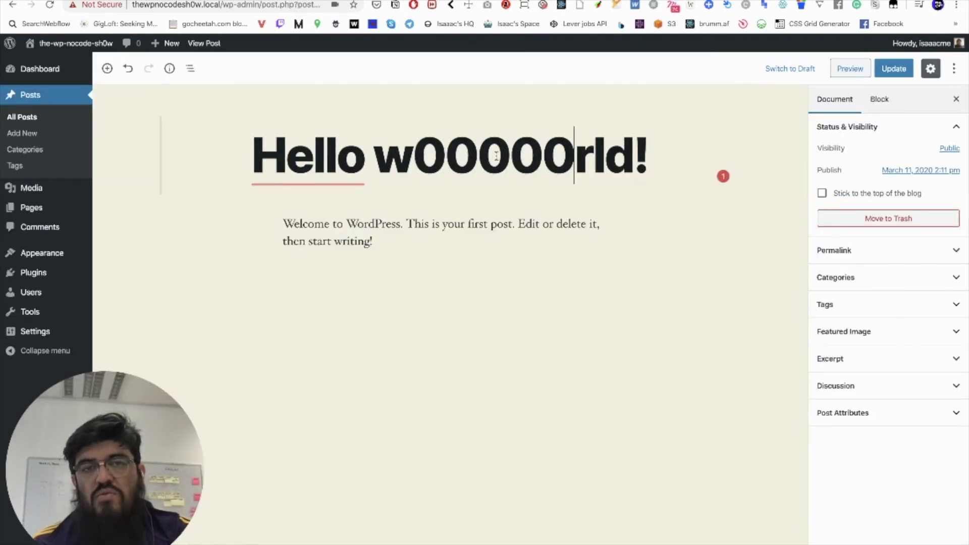
left_click(893, 68)
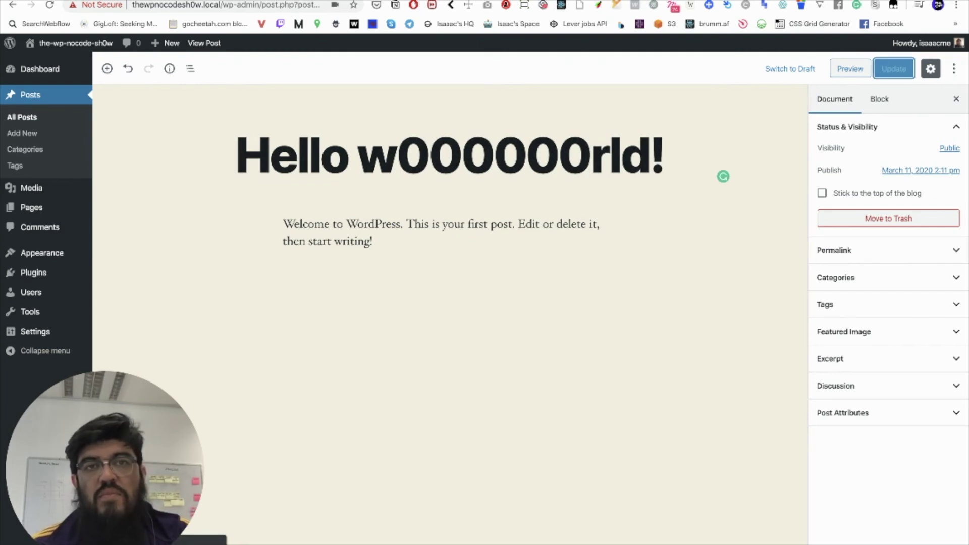
Return to the site's public live link page, reload it, and copy its web address.
left_click(558, 0)
left_click(50, 5)
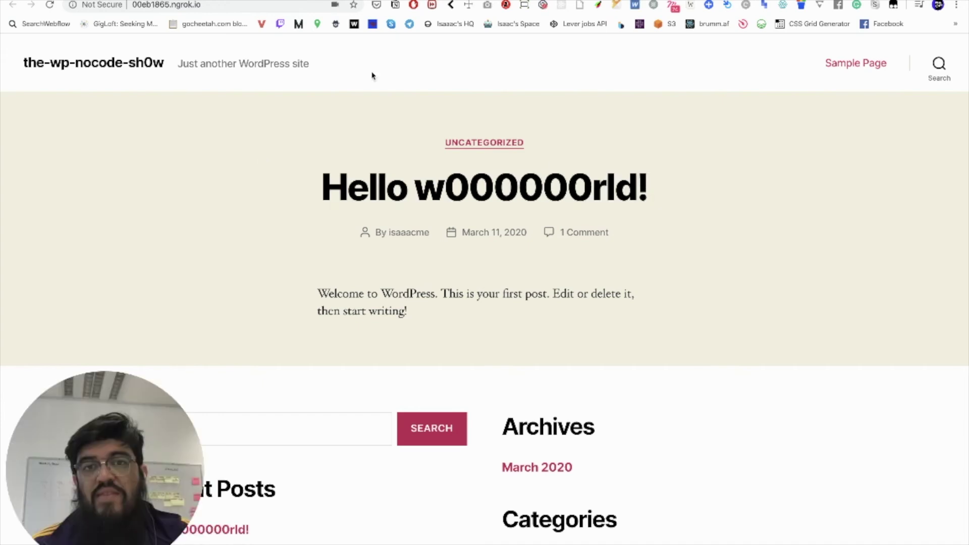
left_click(222, 6)
key("ctrl+c")
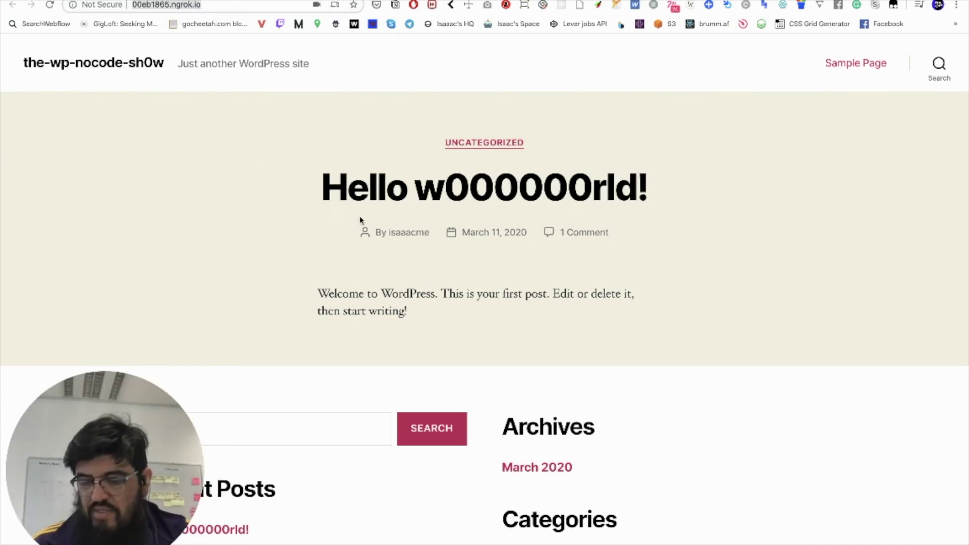
Open a new incognito window and load the copied live link 00eb1865.ngrok.io in it.
key("super+shift+n")
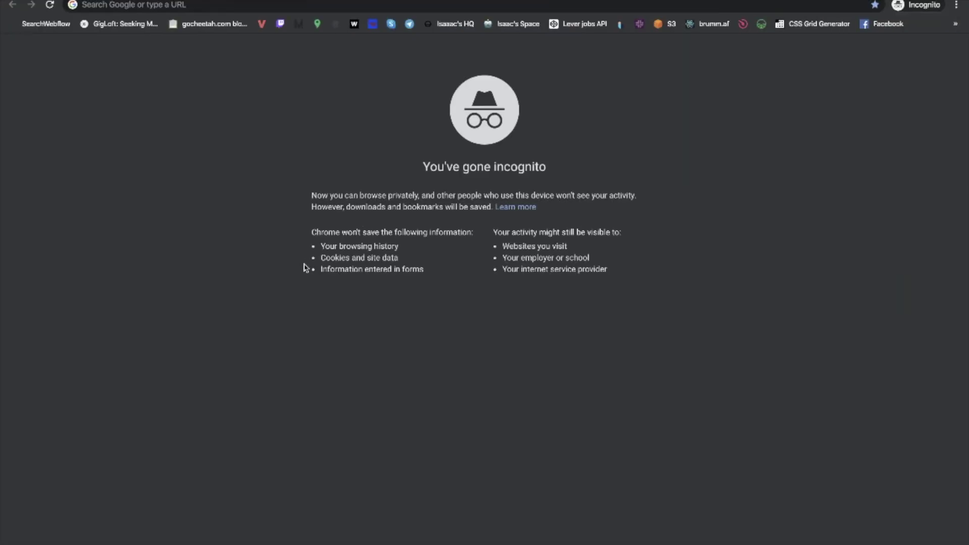
left_click(283, 5)
key("ctrl+v")
key("Return")
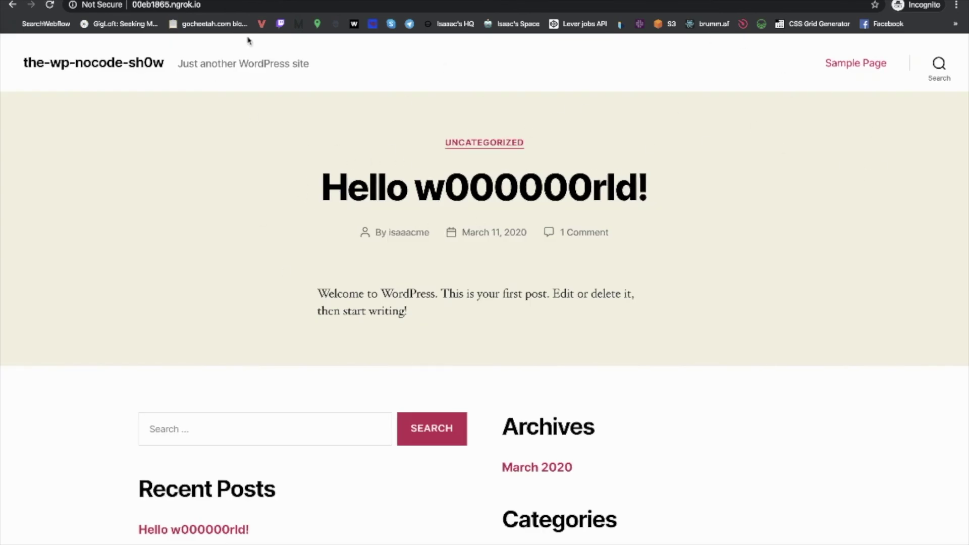
left_click(131, 6)
left_click_drag(131, 5, 107, 6)
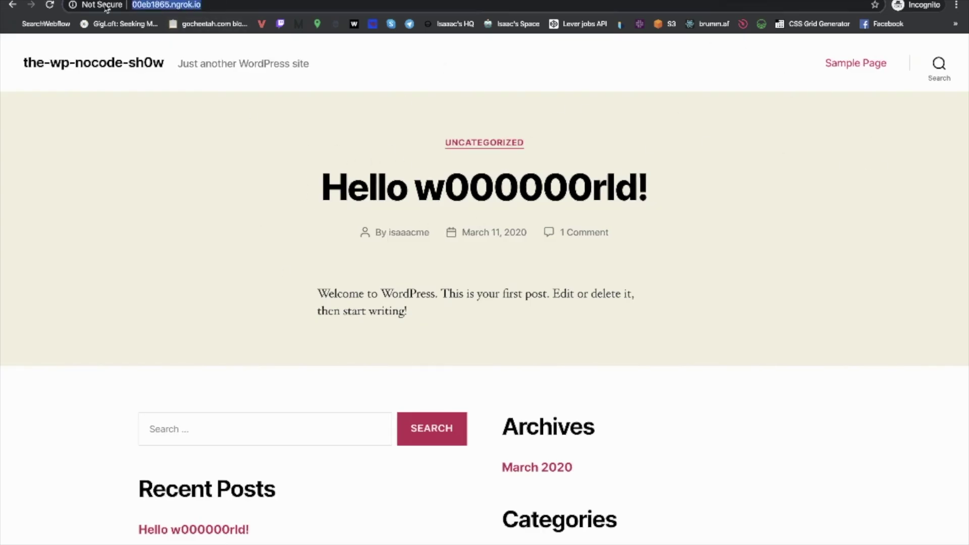
left_click(229, 6)
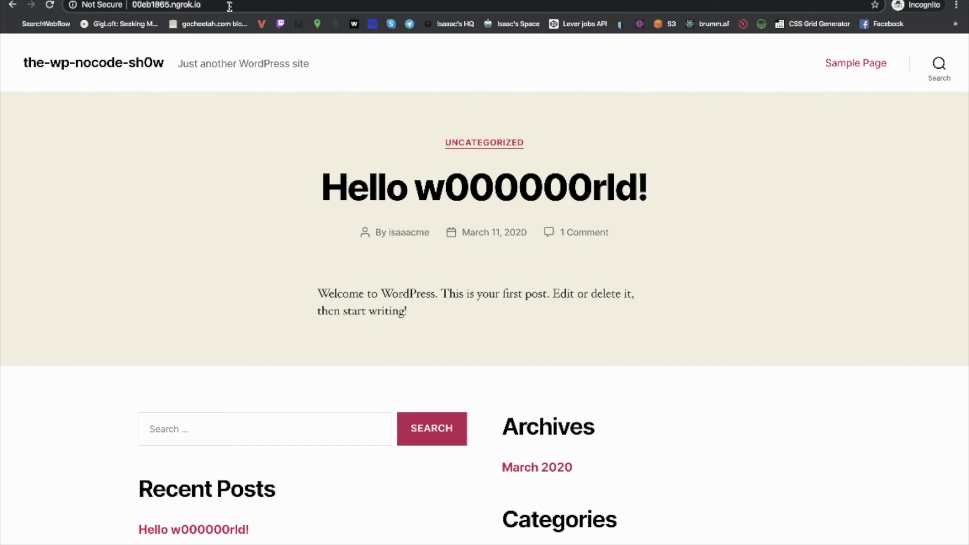